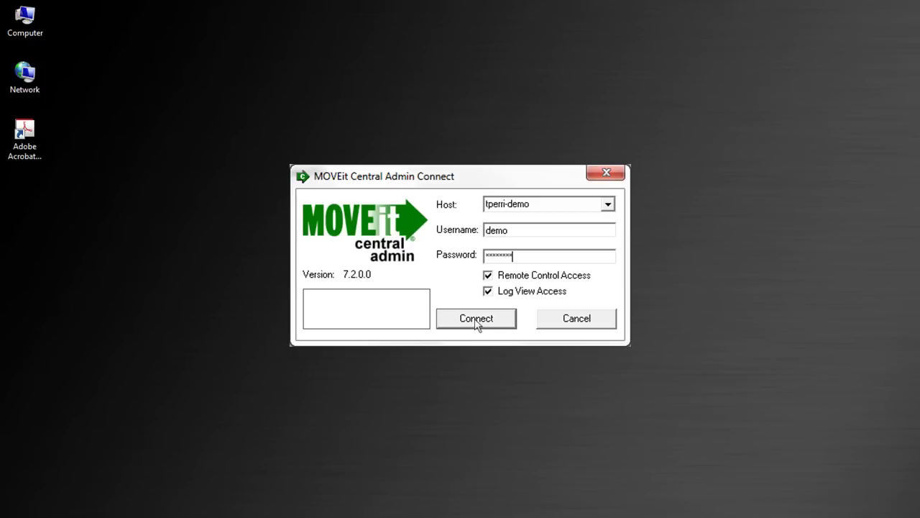
Step: Connect to the MOVEit Central server to show the five configured hosts
{"action": "left_click", "coordinate": [476, 322]}
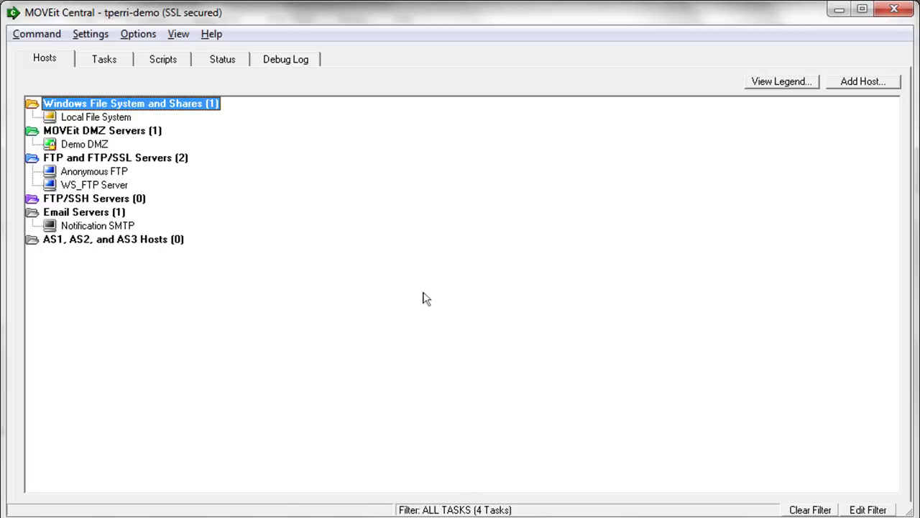
{"action": "double_click", "coordinate": [98, 119]}
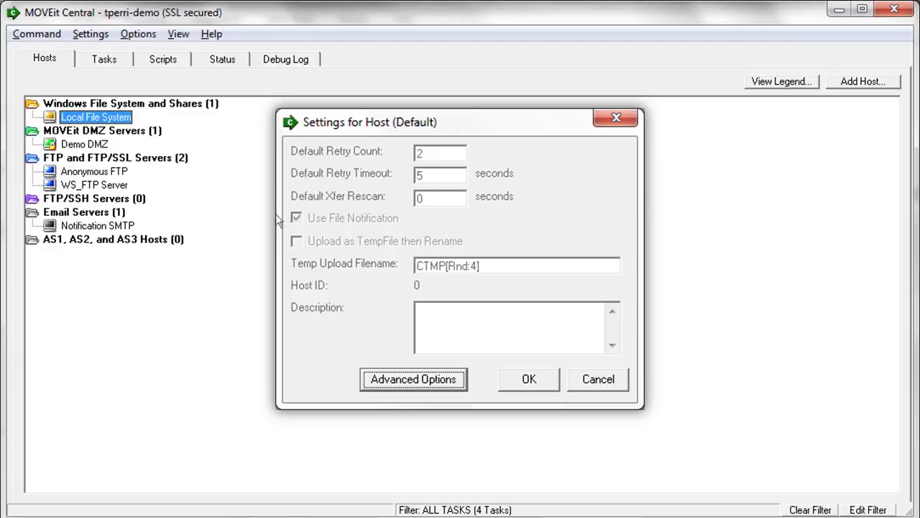
{"action": "left_click", "coordinate": [589, 384]}
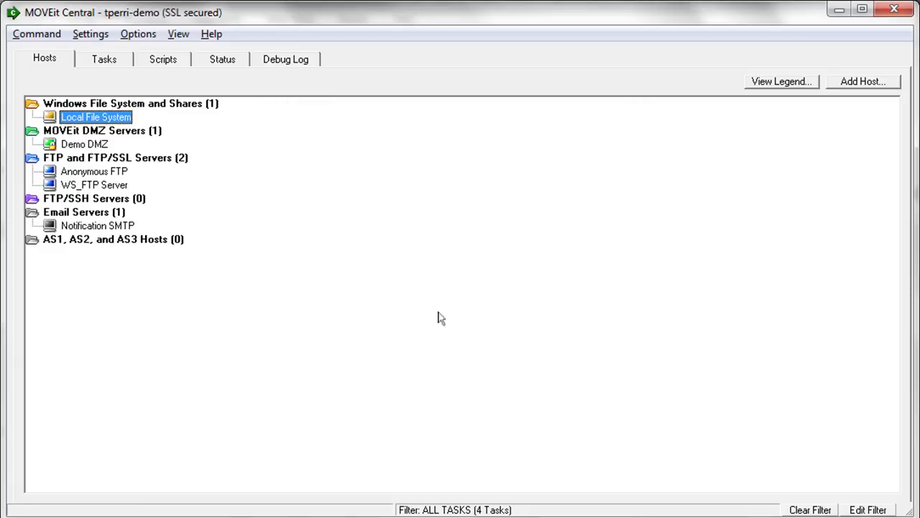
{"action": "double_click", "coordinate": [81, 147]}
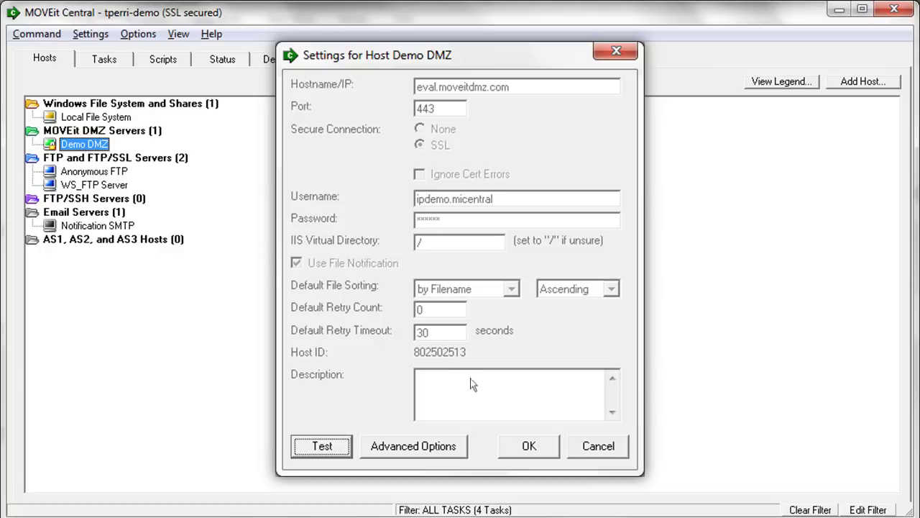
Step: Leave Demo DMZ settings unchanged and expand the DEMO - Move PartnerABC Incoming Files task
{"action": "left_click", "coordinate": [598, 447]}
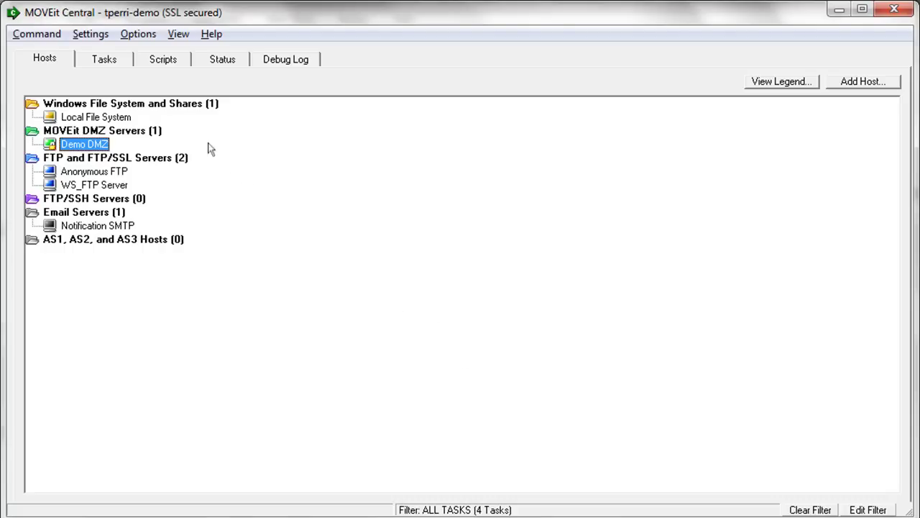
{"action": "left_click", "coordinate": [105, 62]}
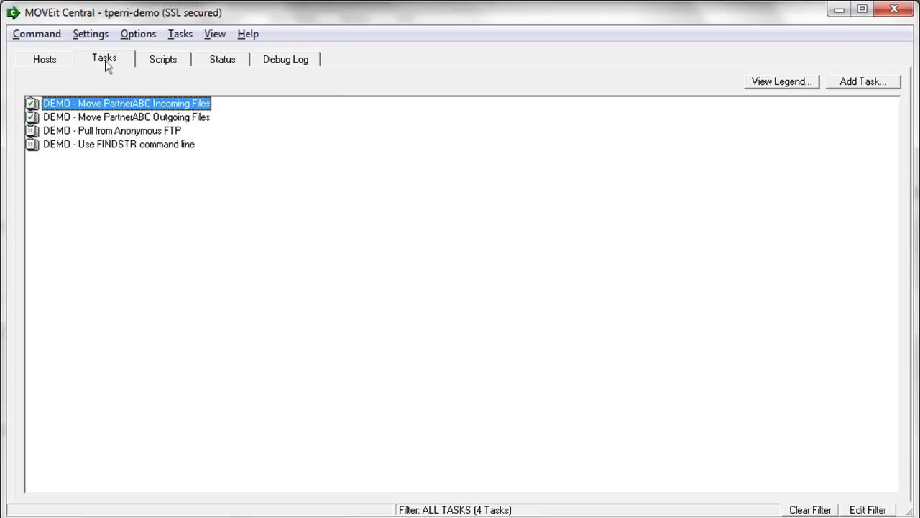
{"action": "double_click", "coordinate": [81, 103]}
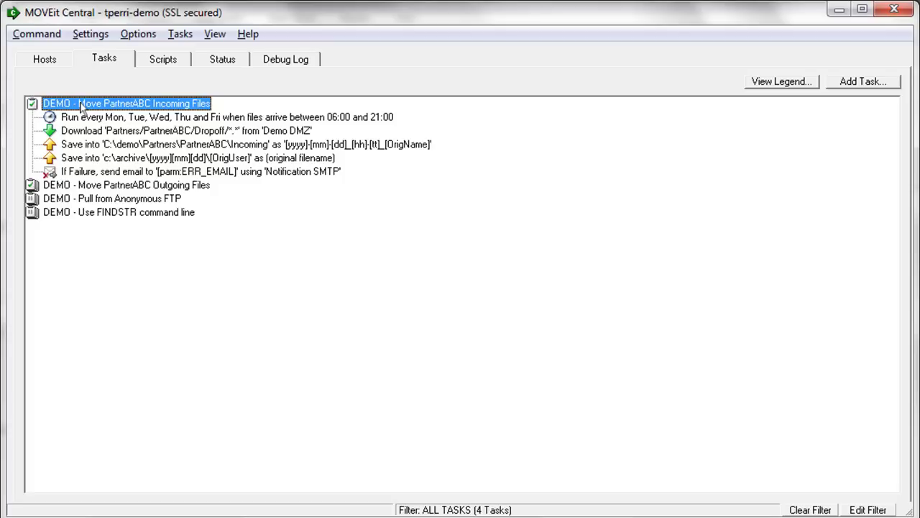
Step: Open the download step's settings: folder Partners/PartnerABC/Dropoff/, files *.*
{"action": "left_click", "coordinate": [105, 133]}
{"action": "double_click", "coordinate": [105, 133]}
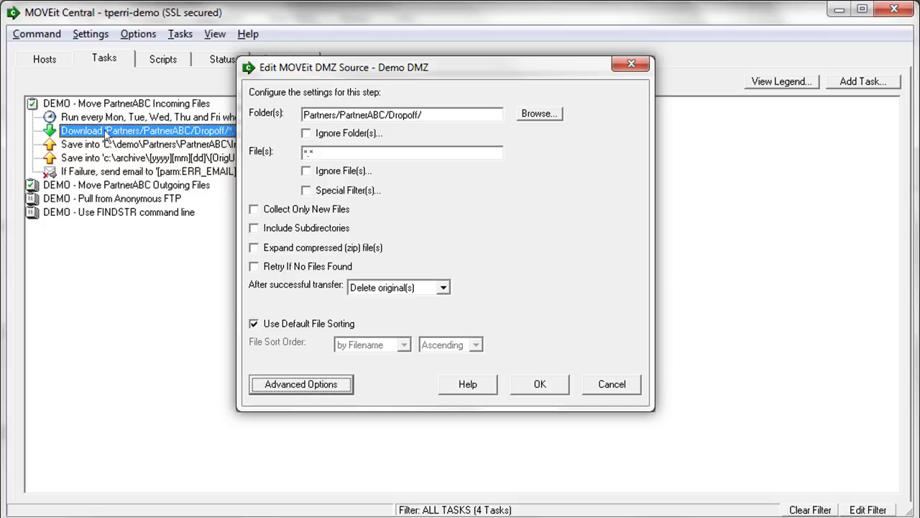
Step: Dismiss the download settings and open the save step for C:\demo\Partners\PartnerABC\Incoming
{"action": "left_click", "coordinate": [608, 388]}
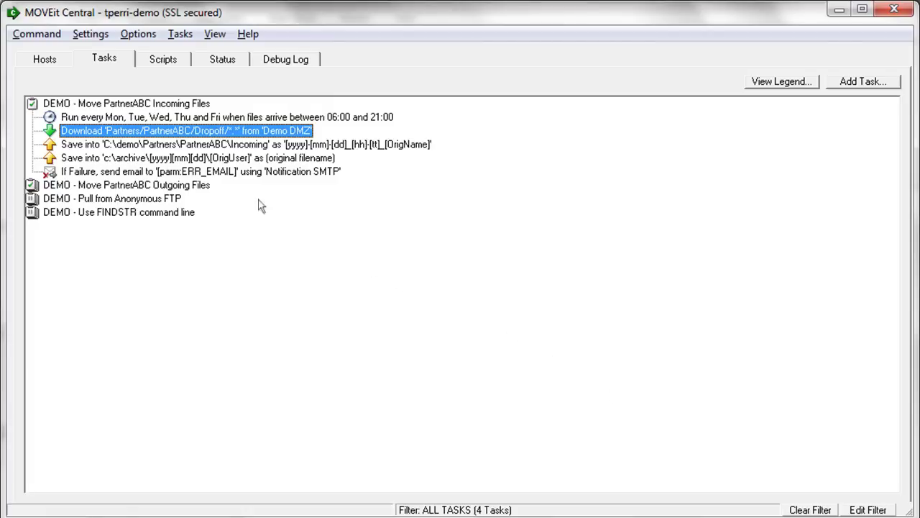
{"action": "double_click", "coordinate": [156, 146]}
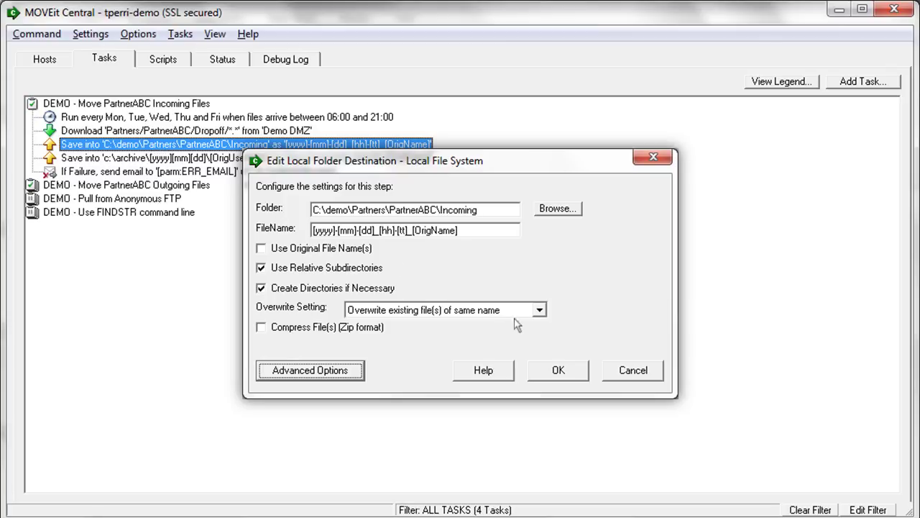
Step: Review the archive save step to c:\archive\[yyyy][mm][dd]\[OrigUser] without changing anything
{"action": "left_click", "coordinate": [630, 374]}
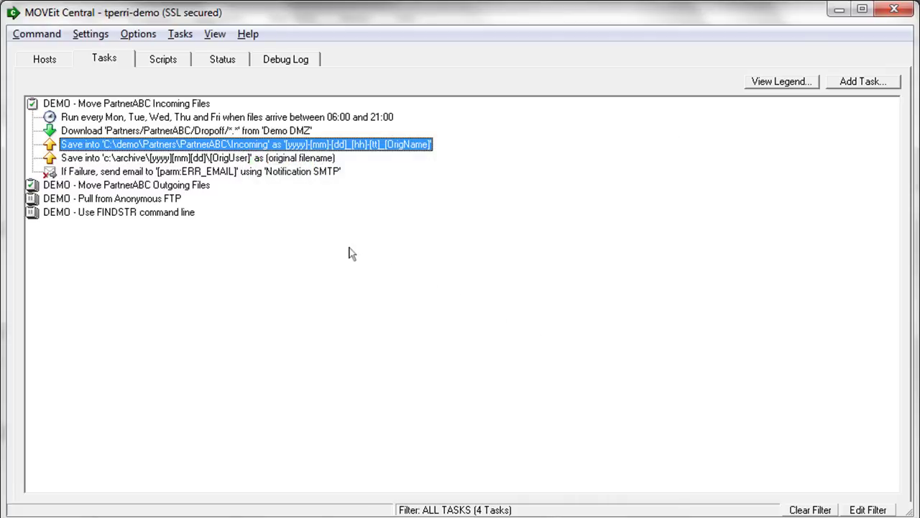
{"action": "double_click", "coordinate": [148, 159]}
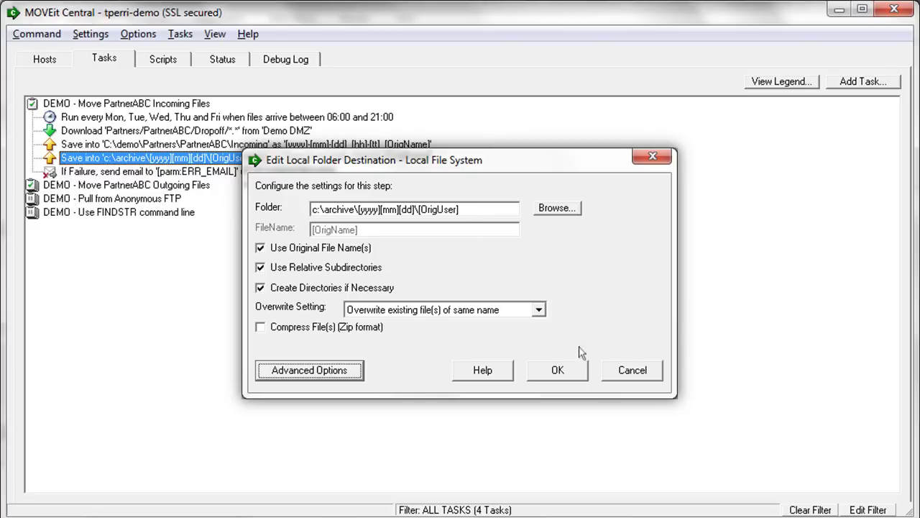
{"action": "left_click", "coordinate": [633, 371]}
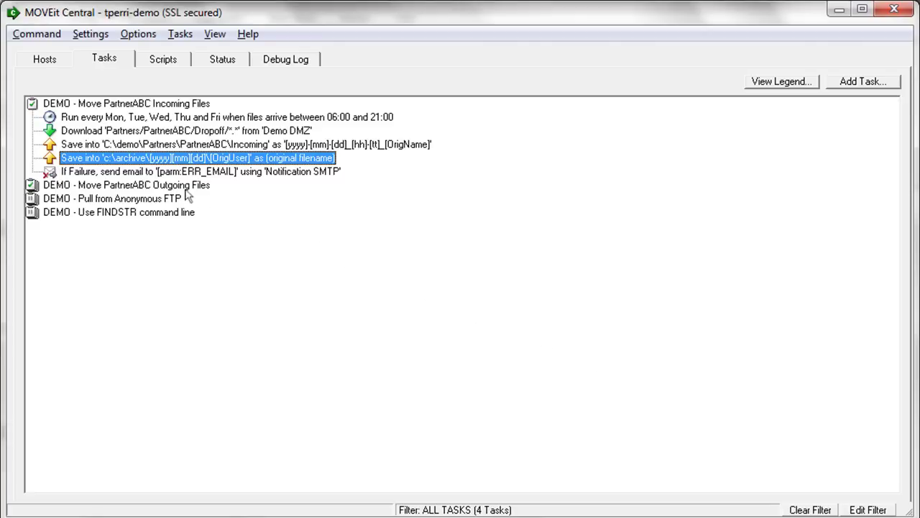
{"action": "double_click", "coordinate": [139, 175]}
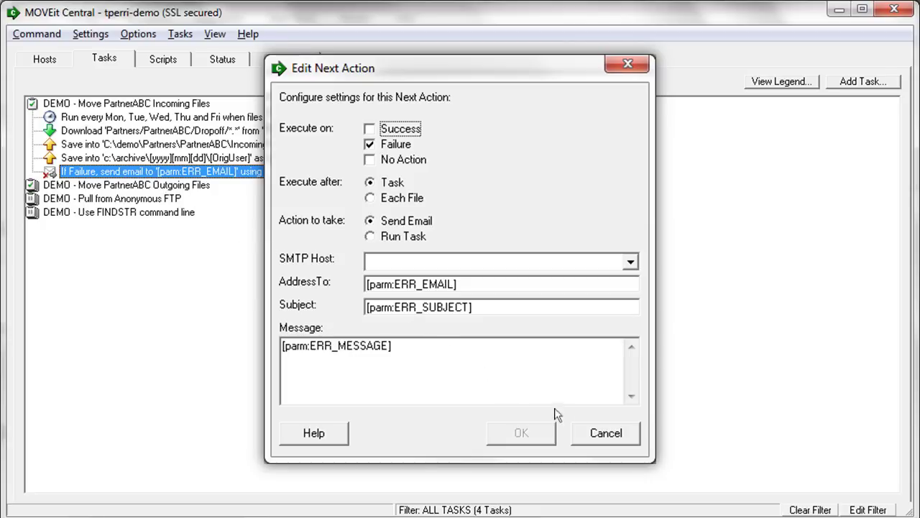
{"action": "left_click", "coordinate": [604, 434]}
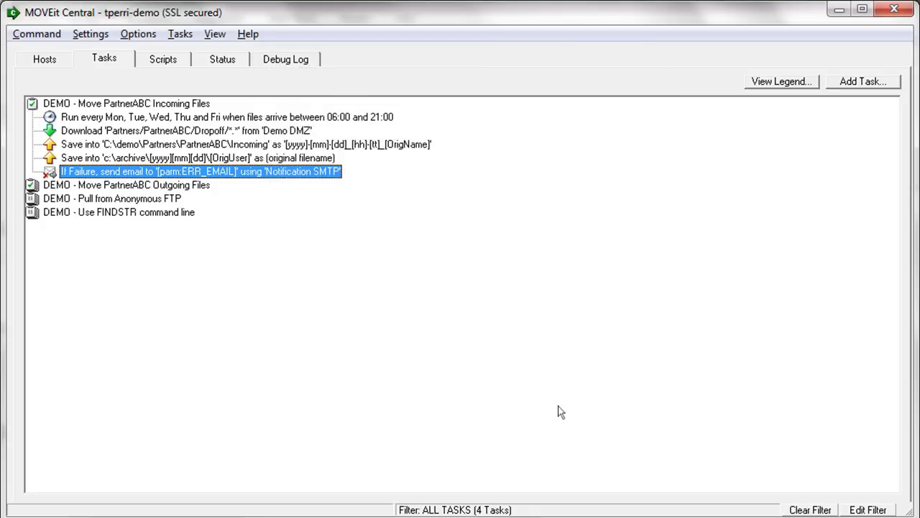
{"action": "left_click", "coordinate": [137, 122]}
{"action": "double_click", "coordinate": [137, 122]}
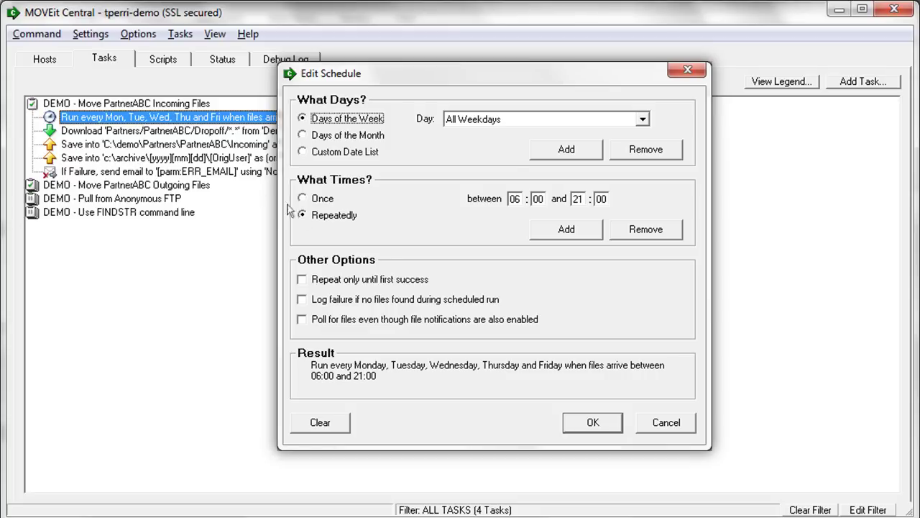
{"action": "left_click", "coordinate": [666, 423]}
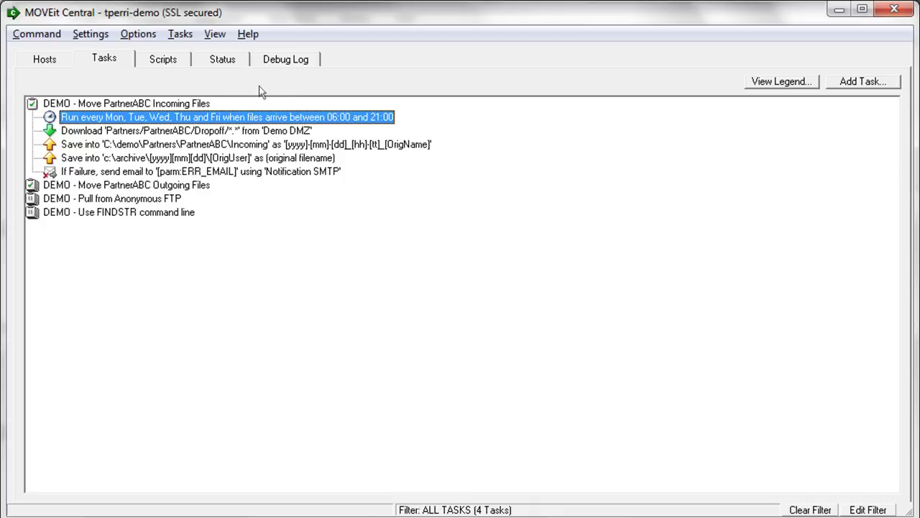
Step: Show and refresh the Status tab listing the four inactive DEMO tasks
{"action": "left_click", "coordinate": [223, 61]}
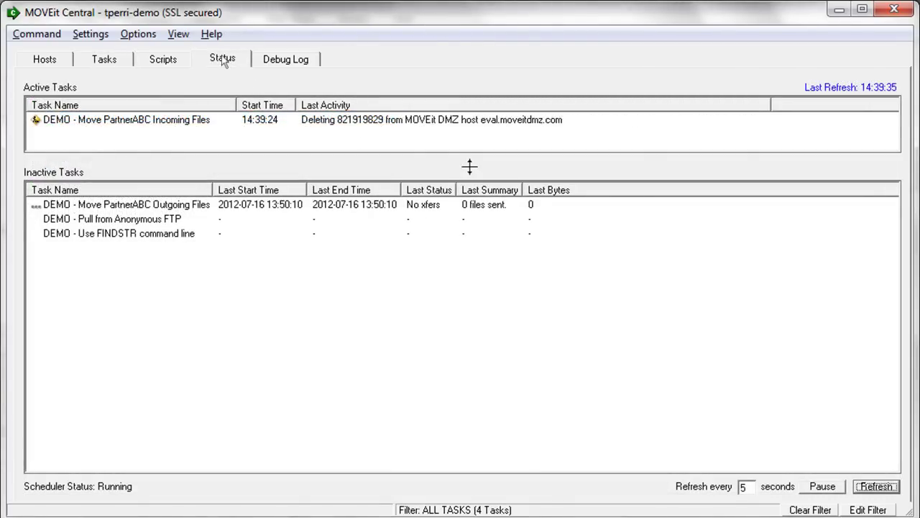
{"action": "left_click", "coordinate": [223, 61]}
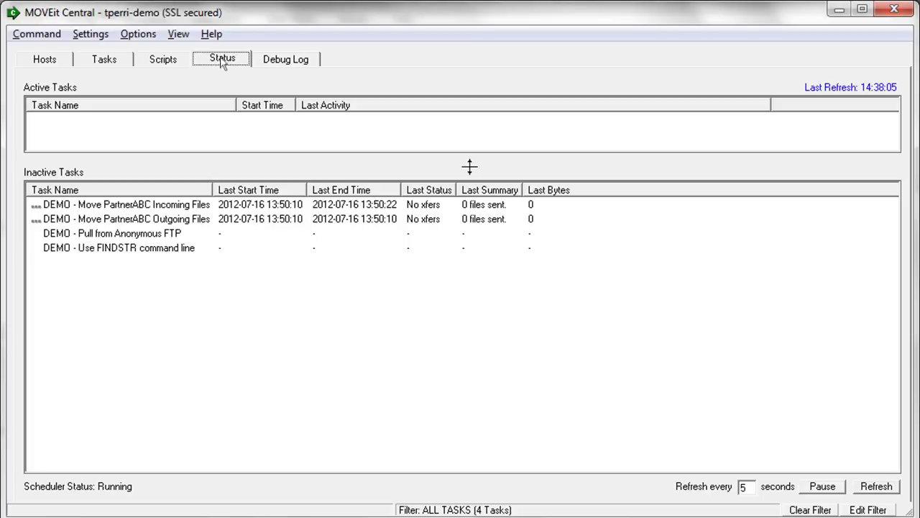
Step: List all past runs of DEMO - Move PartnerABC Incoming Files in Reports
{"action": "right_click", "coordinate": [149, 208]}
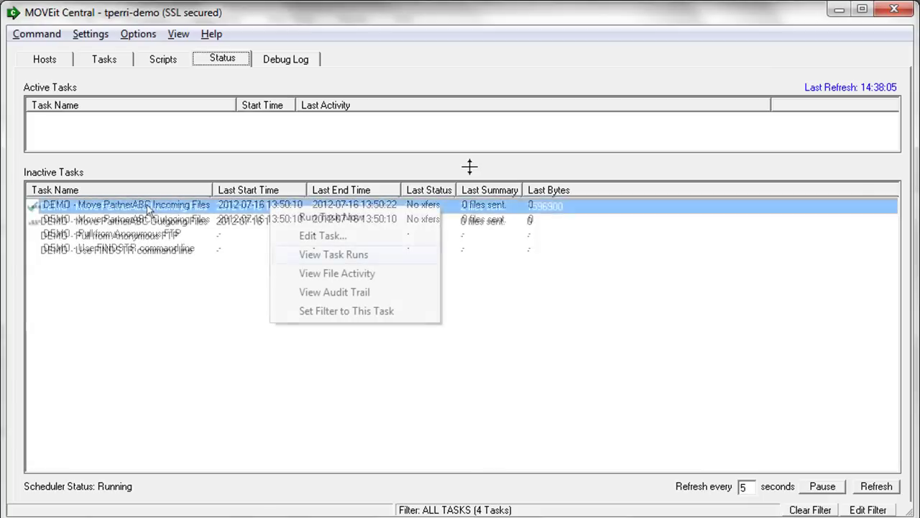
{"action": "left_click", "coordinate": [325, 256]}
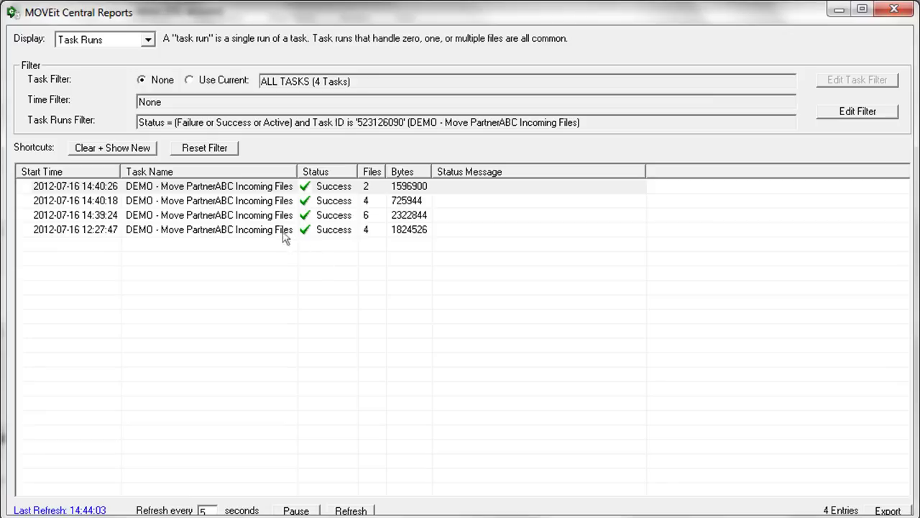
Step: Inspect the latest run's file activity and the first PartnerABC_Monthly_Sales.csv upload's details
{"action": "double_click", "coordinate": [207, 186]}
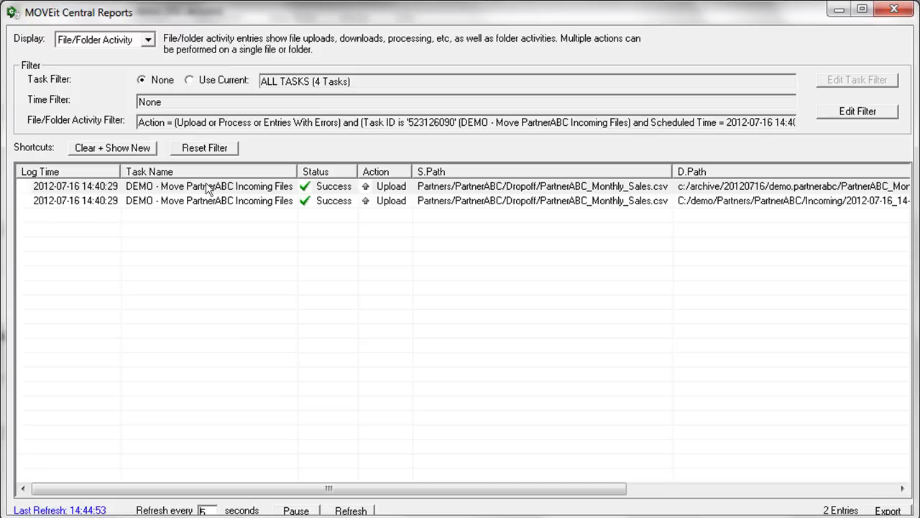
{"action": "double_click", "coordinate": [207, 187]}
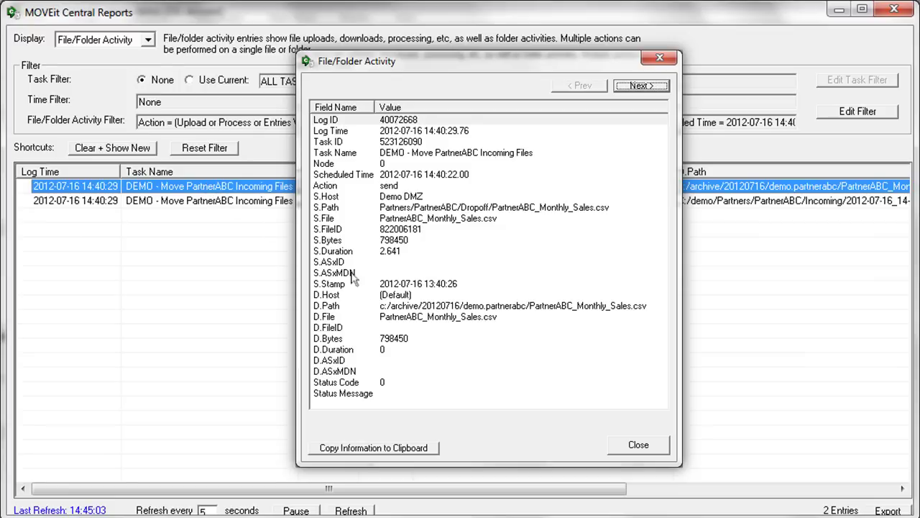
{"action": "left_click", "coordinate": [637, 444]}
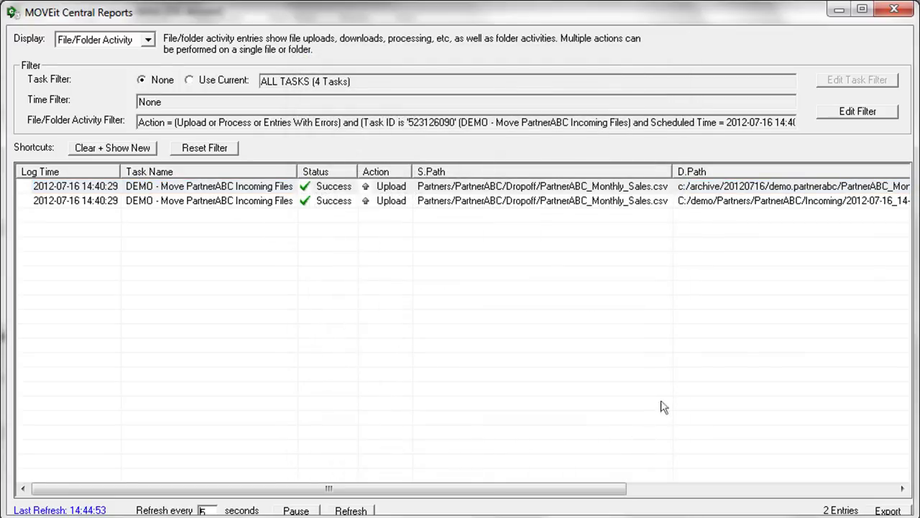
Step: Close Reports and expand DEMO - Move PartnerABC Outgoing Files in the Tasks list
{"action": "left_click", "coordinate": [894, 9]}
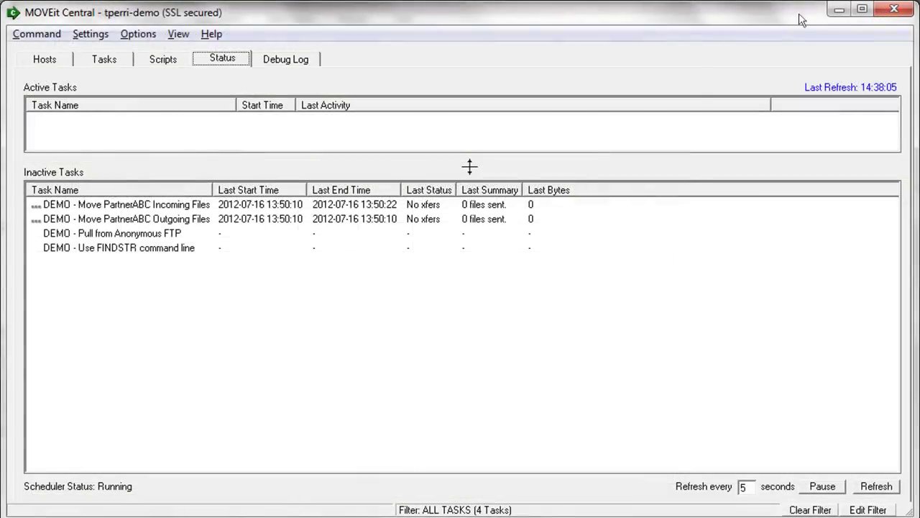
{"action": "left_click", "coordinate": [103, 60]}
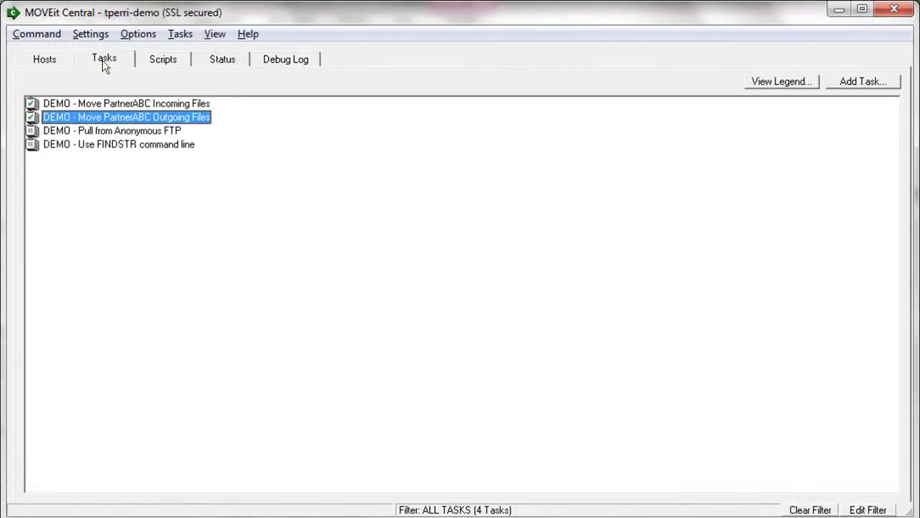
{"action": "double_click", "coordinate": [77, 120]}
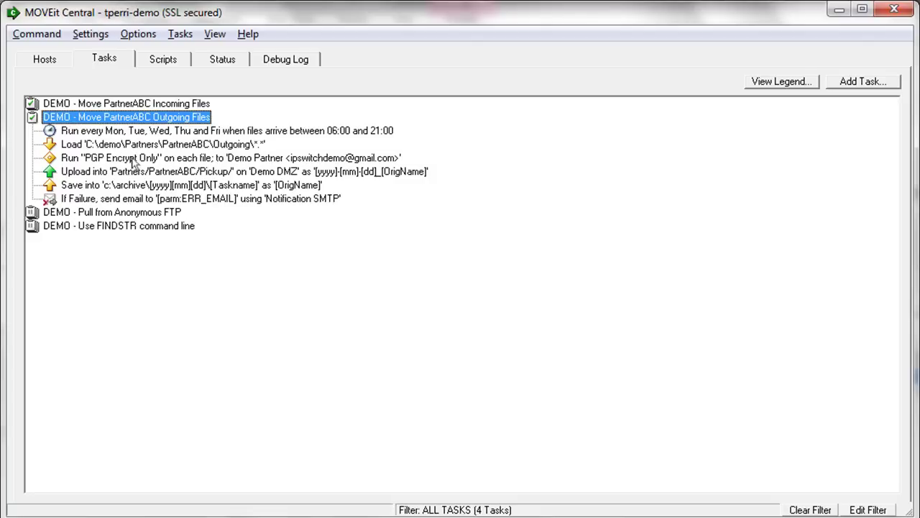
{"action": "double_click", "coordinate": [138, 164]}
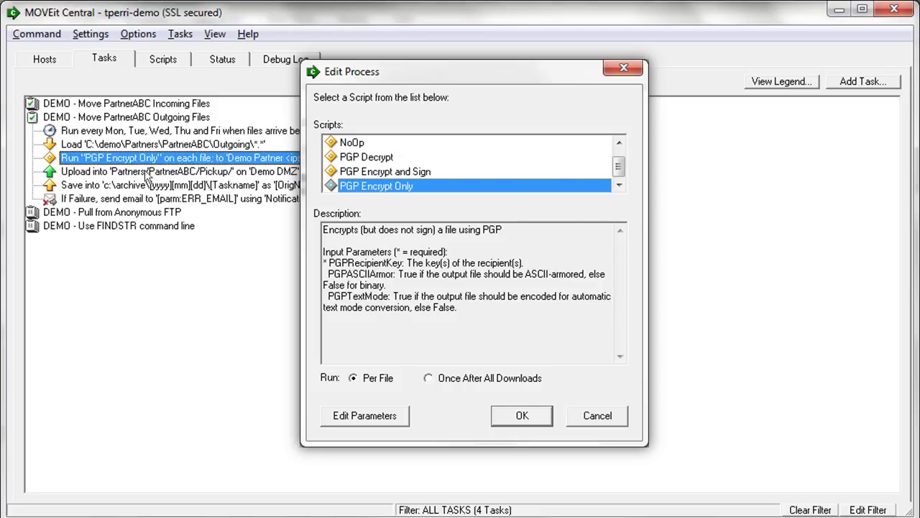
{"action": "left_click", "coordinate": [361, 423]}
{"action": "left_click", "coordinate": [594, 419]}
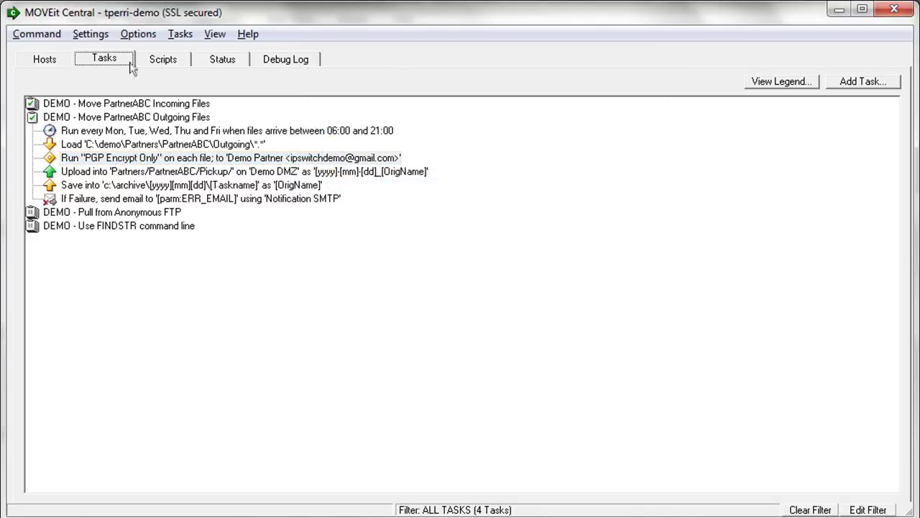
{"action": "left_click", "coordinate": [93, 38]}
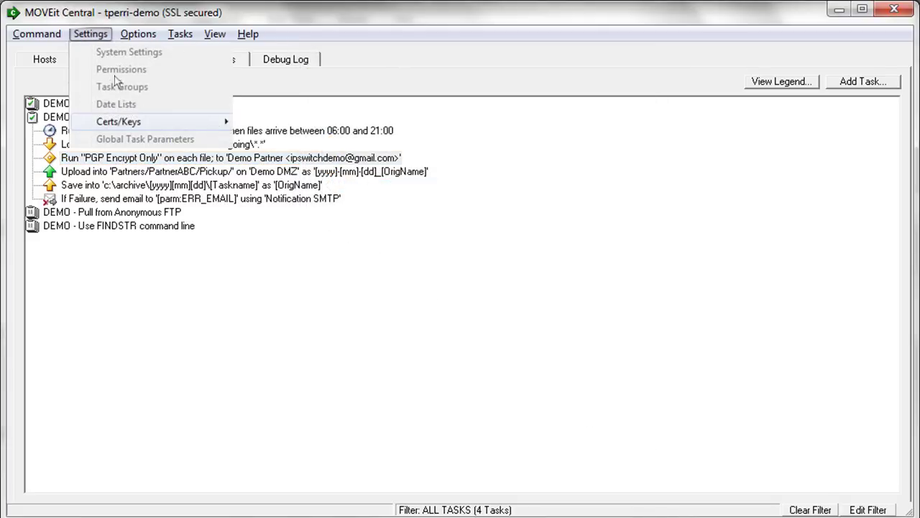
{"action": "mouse_move", "coordinate": [137, 121]}
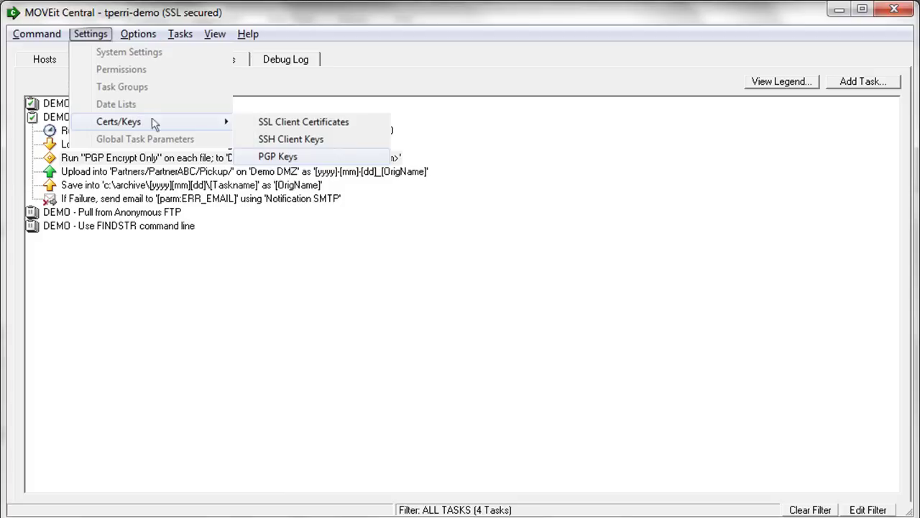
{"action": "left_click", "coordinate": [277, 157]}
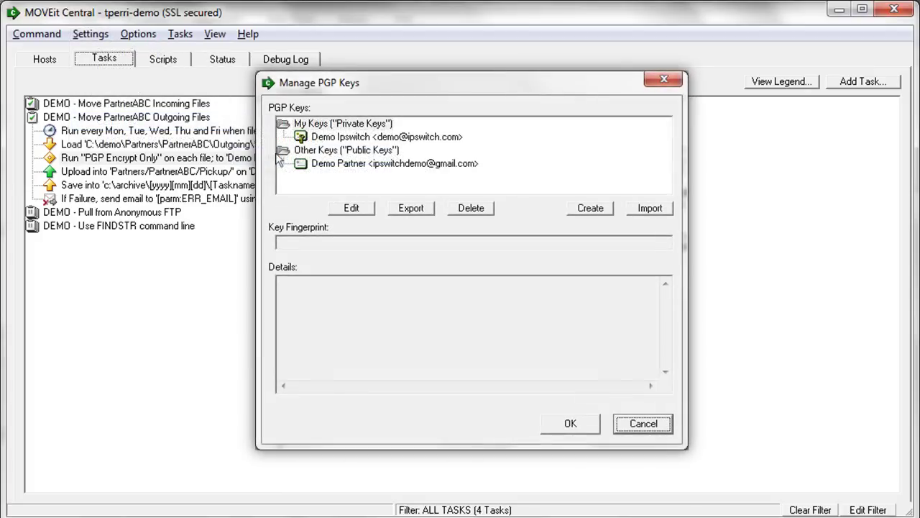
{"action": "left_click", "coordinate": [383, 164]}
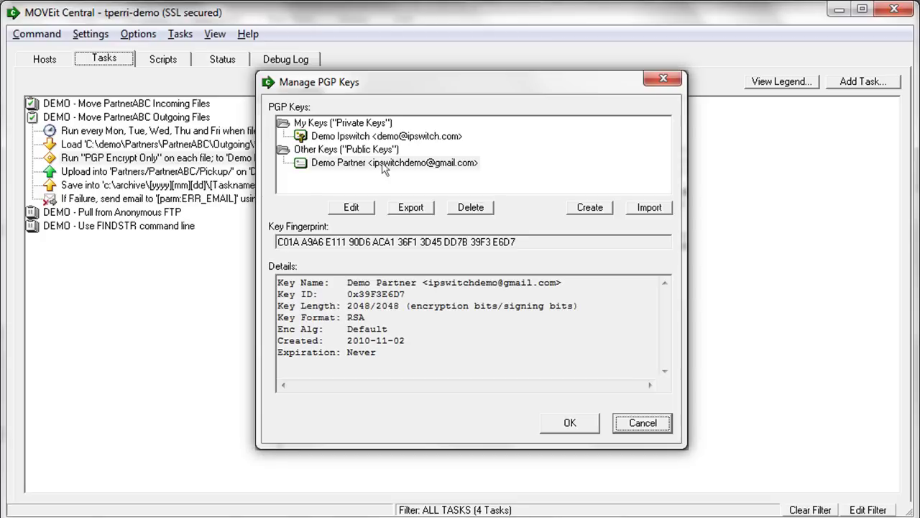
{"action": "left_click", "coordinate": [639, 426]}
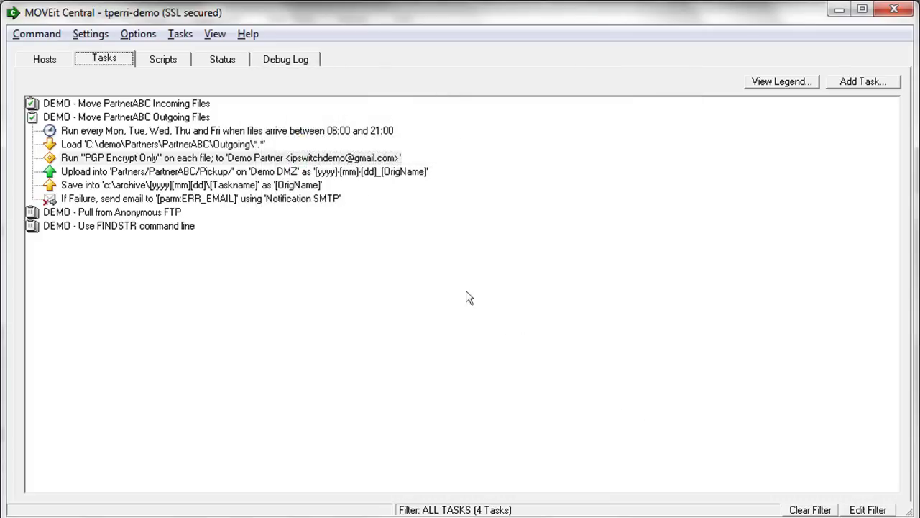
Step: Show the eleven built-in scripts, Command Line App through Zip Advanced
{"action": "left_click", "coordinate": [164, 62]}
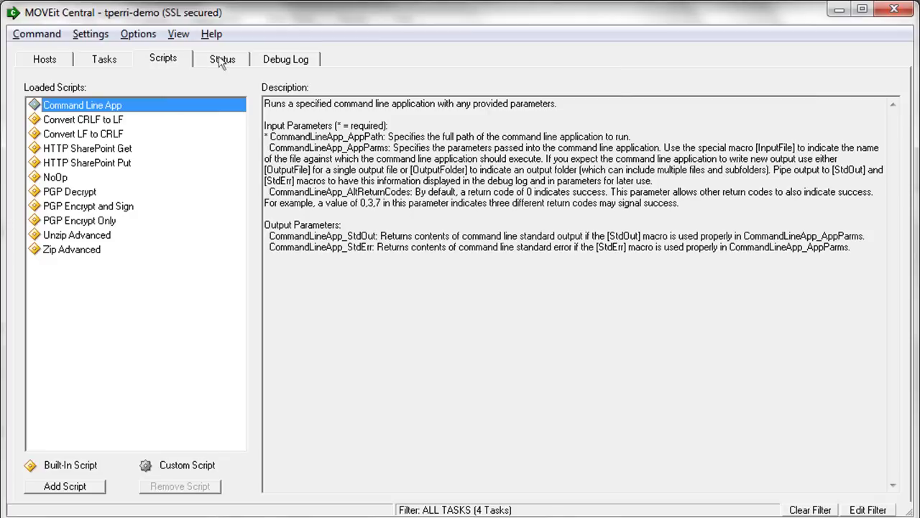
Step: View the debug log showing the Incoming Files task finding 0 files and completing with no actions
{"action": "left_click", "coordinate": [279, 61]}
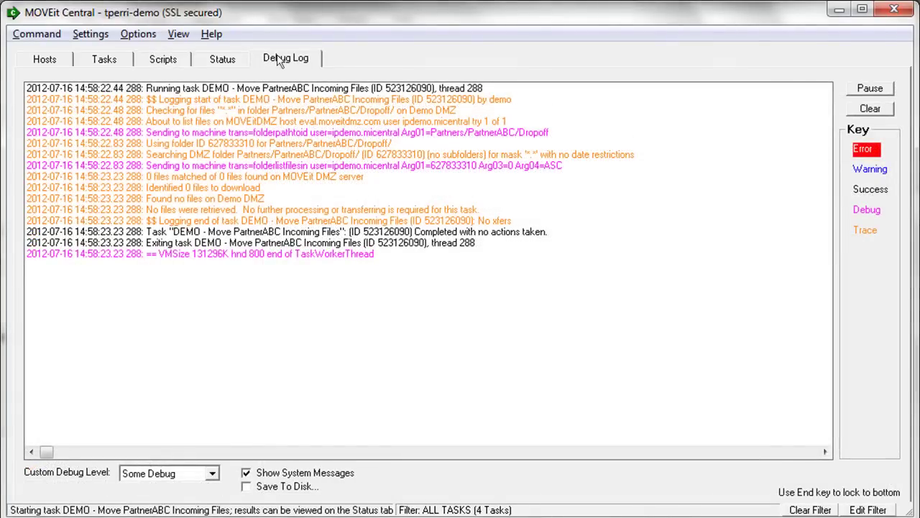